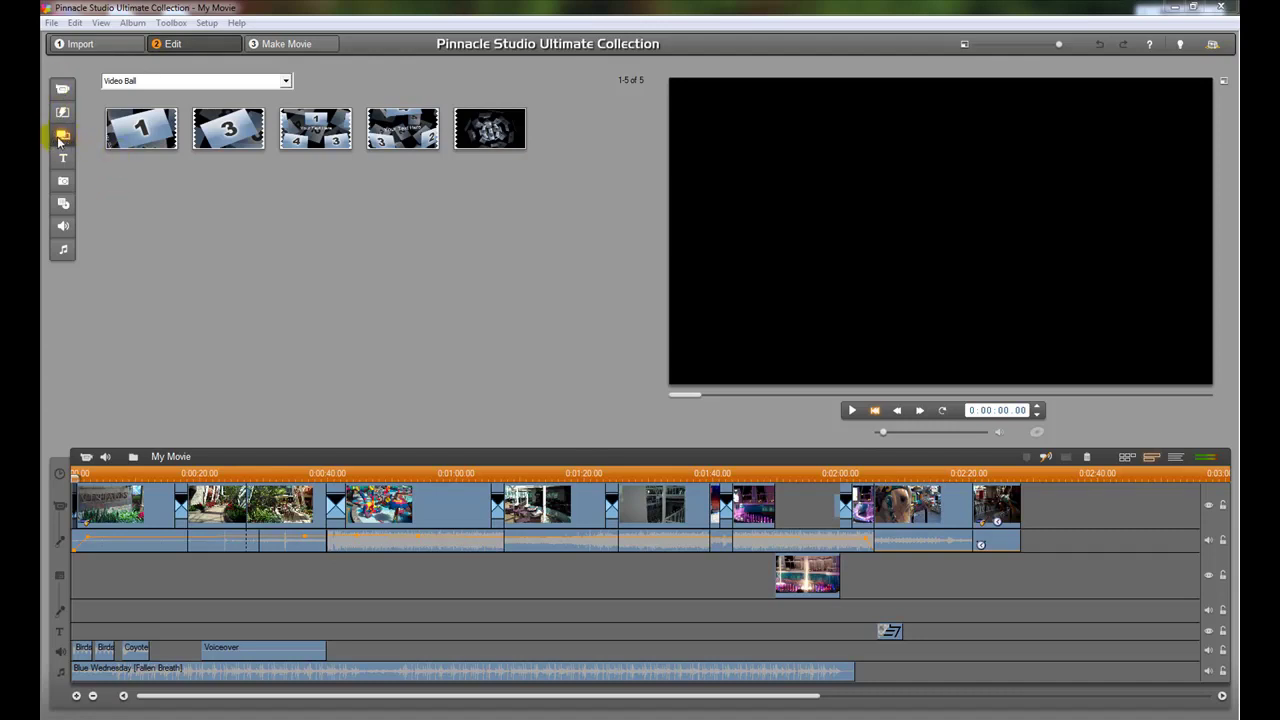
Step: Preview the first Video Ball countdown montage and bring up the montage theme list
{"action": "left_click", "coordinate": [110, 130]}
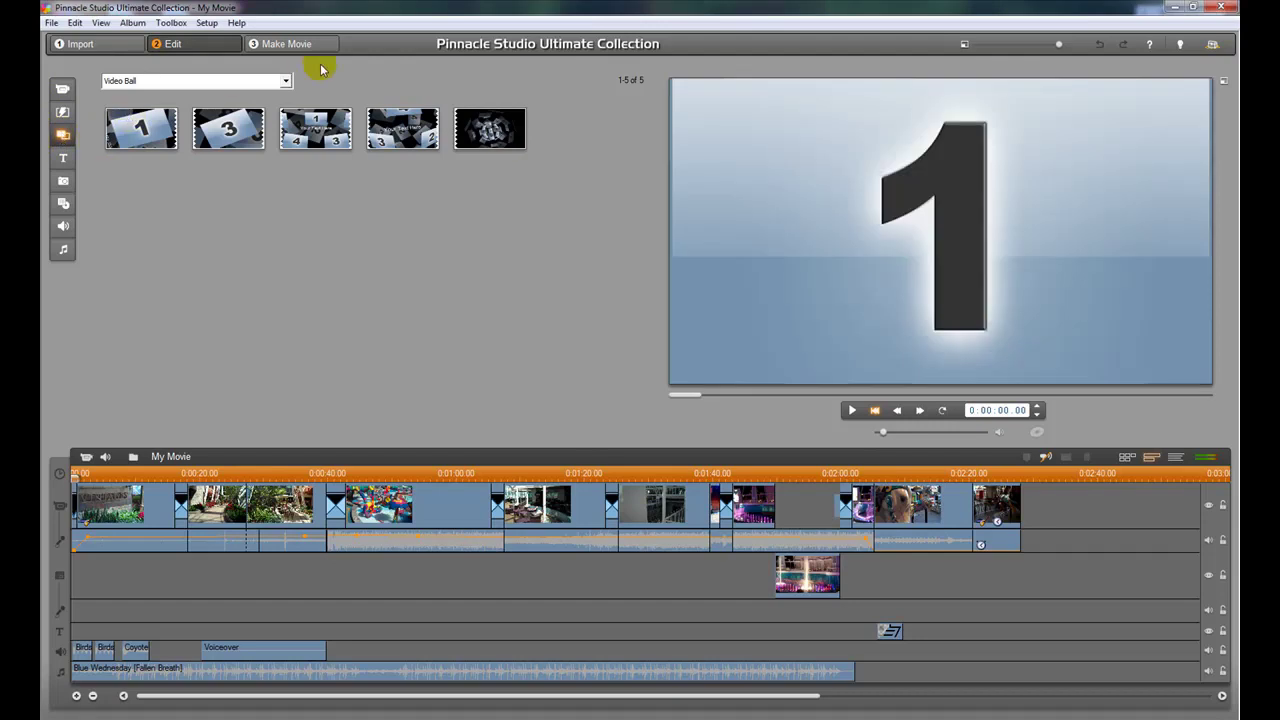
{"action": "left_click", "coordinate": [286, 80]}
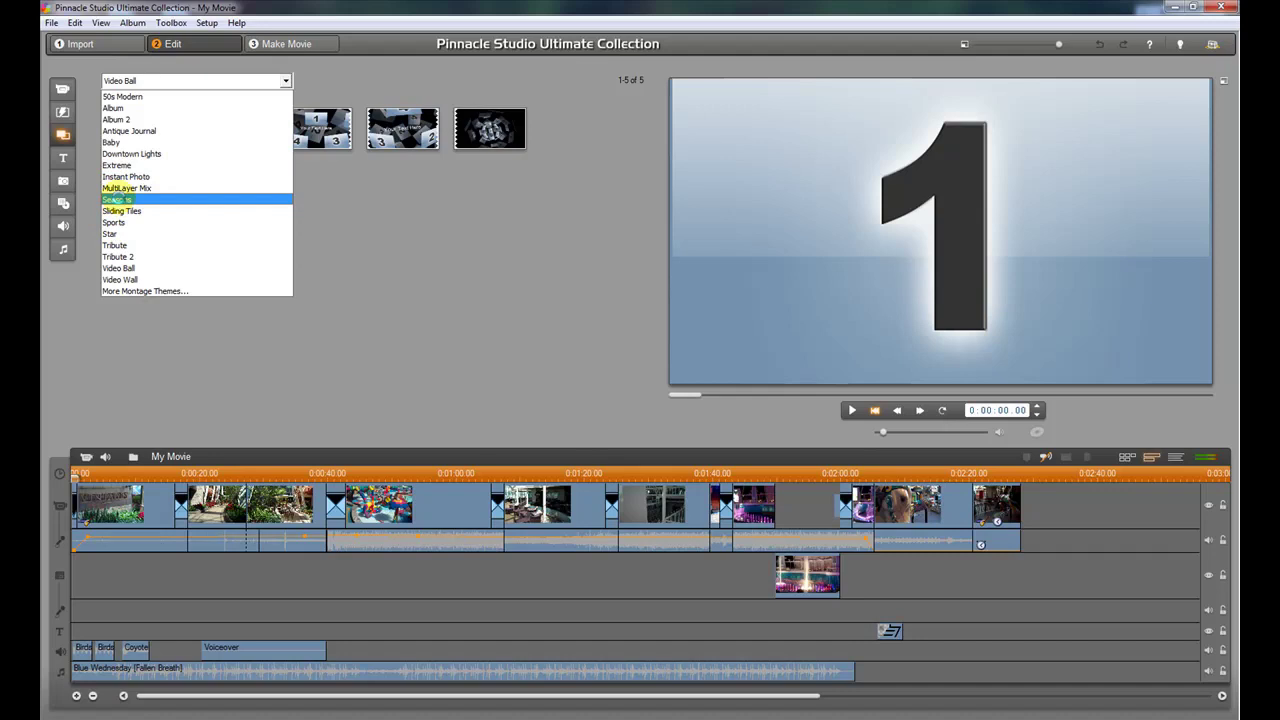
Step: Switch to the Seasons theme, preview its third (autumn countdown) montage, and reopen the theme list
{"action": "left_click", "coordinate": [117, 199]}
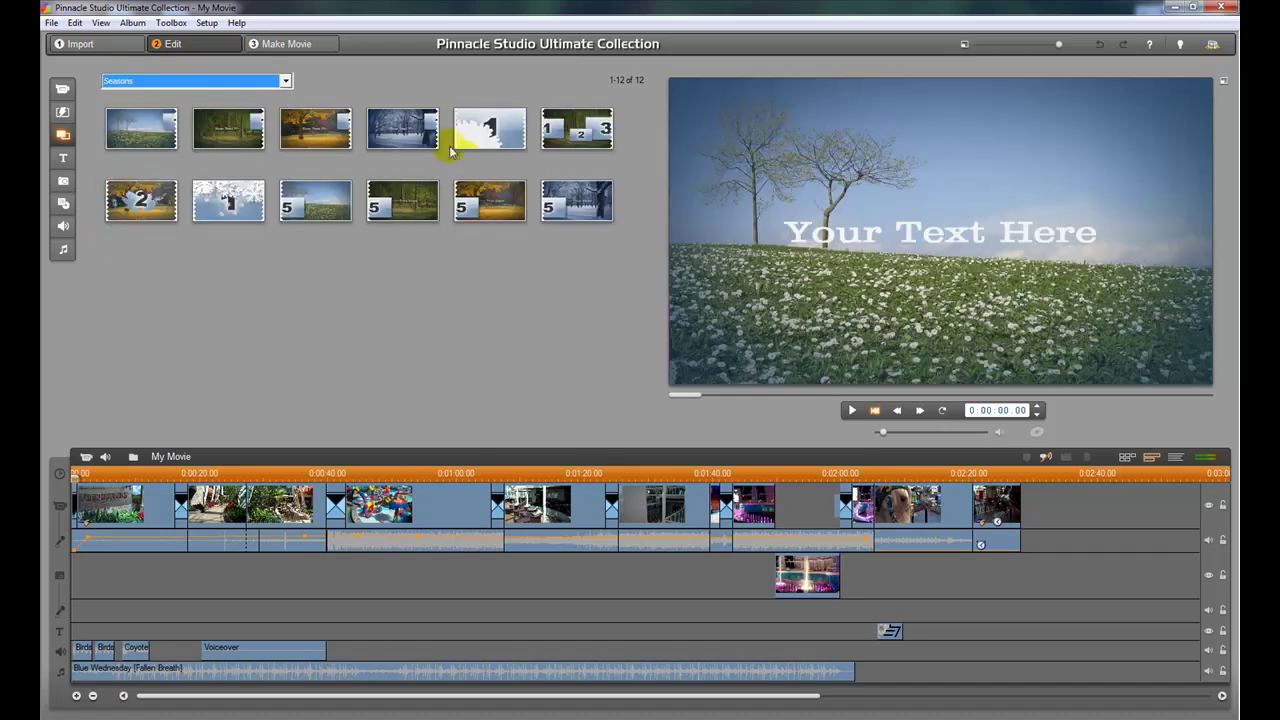
{"action": "left_click", "coordinate": [313, 127]}
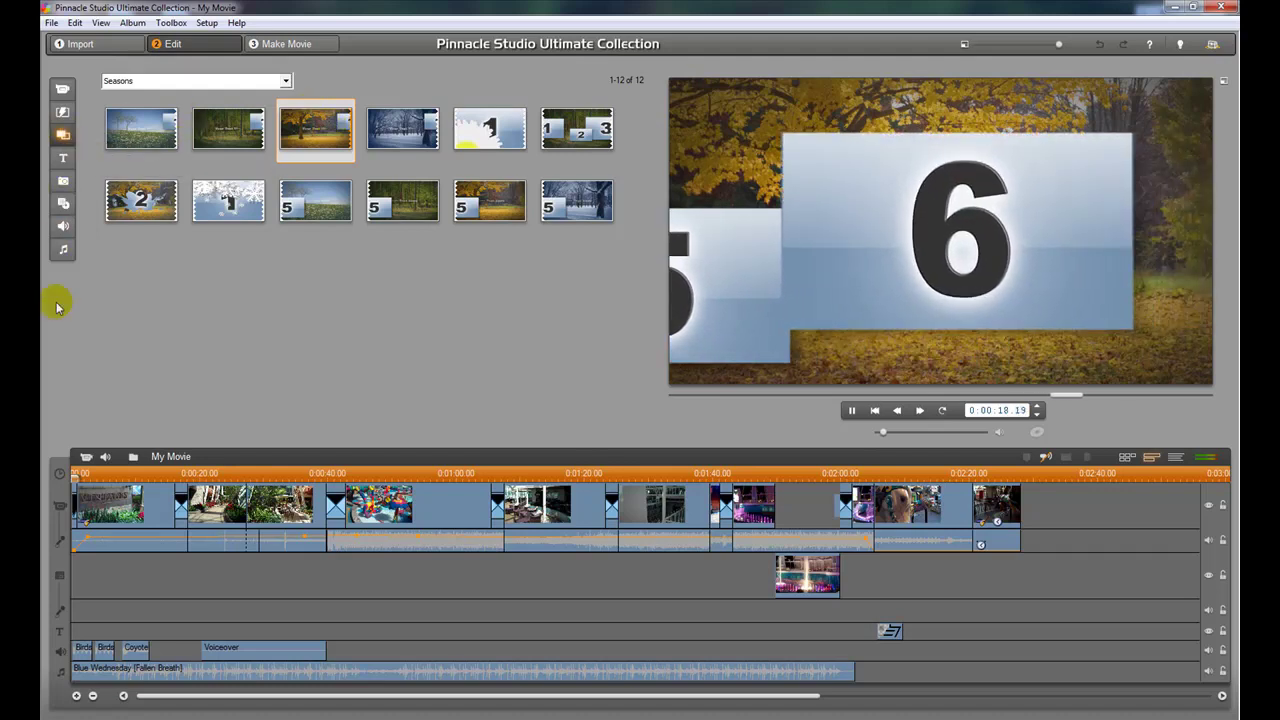
{"action": "left_click", "coordinate": [284, 82]}
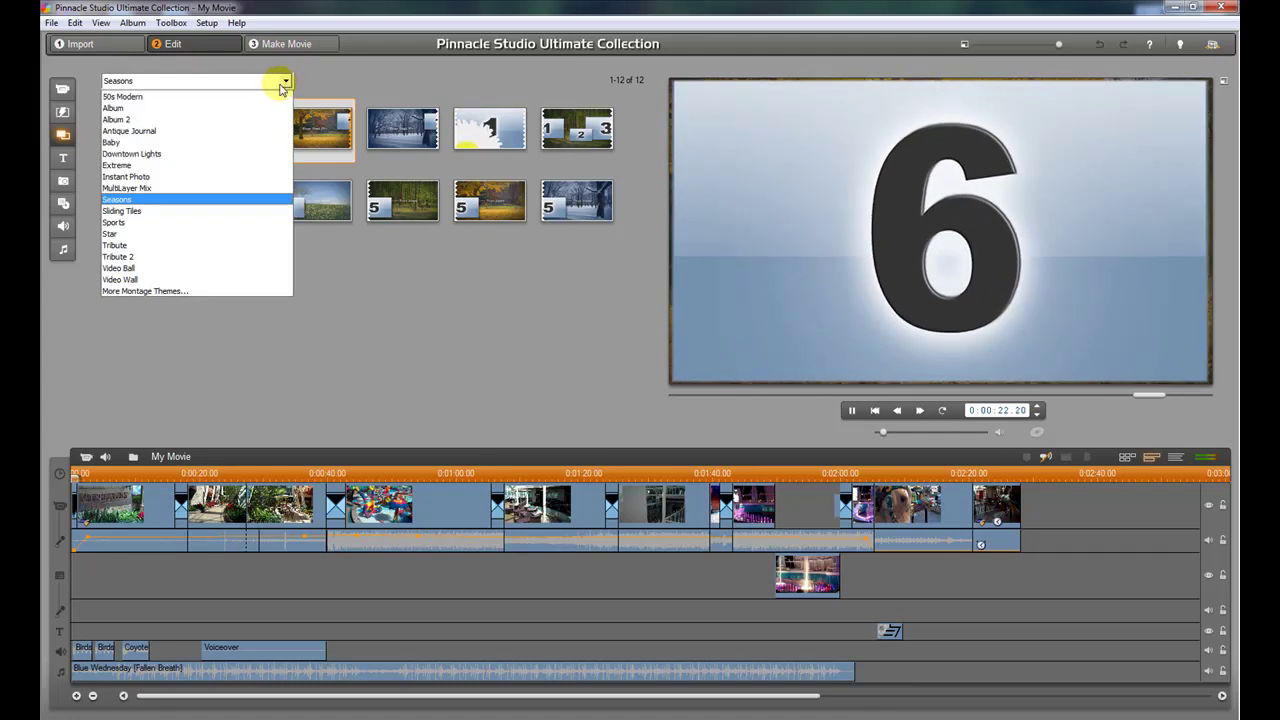
Step: Return to the Video Ball theme and preview the fourth montage, Segue C
{"action": "left_click", "coordinate": [234, 267]}
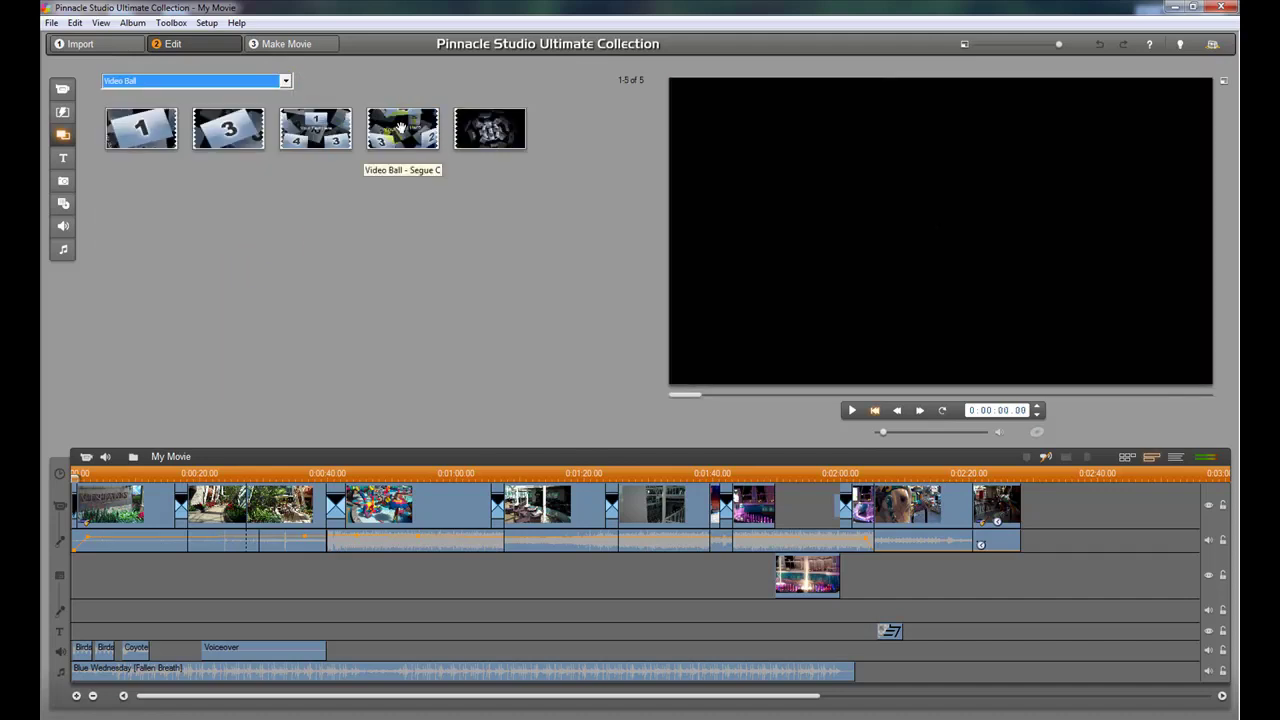
{"action": "left_click", "coordinate": [400, 127]}
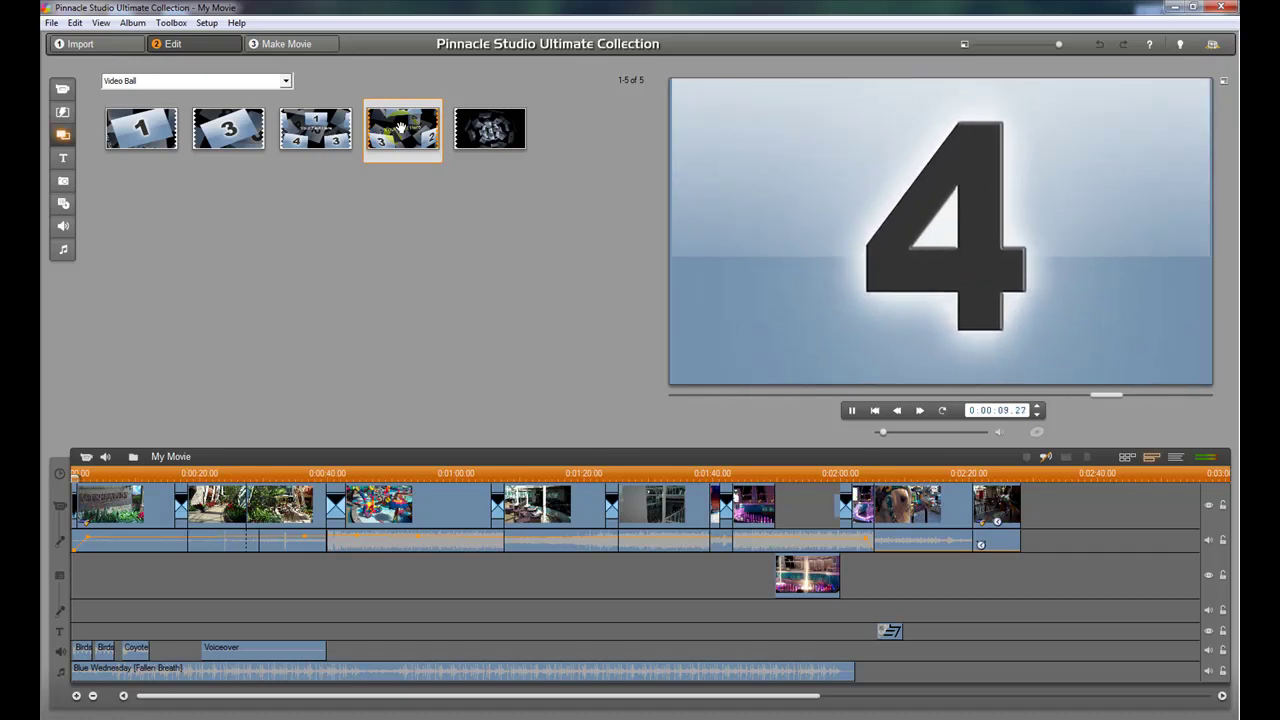
Step: Add the Video Ball Segue C montage to the start of the movie and rewind the playhead
{"action": "right_click", "coordinate": [394, 130]}
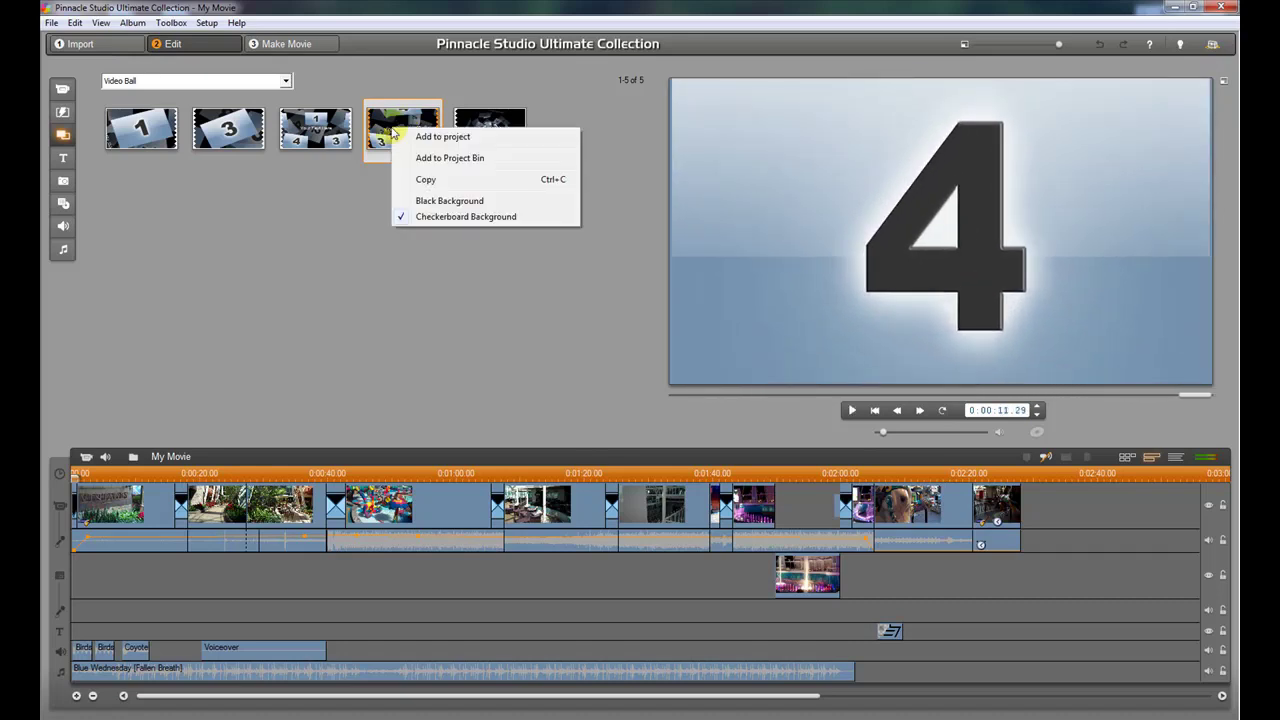
{"action": "left_click", "coordinate": [358, 200]}
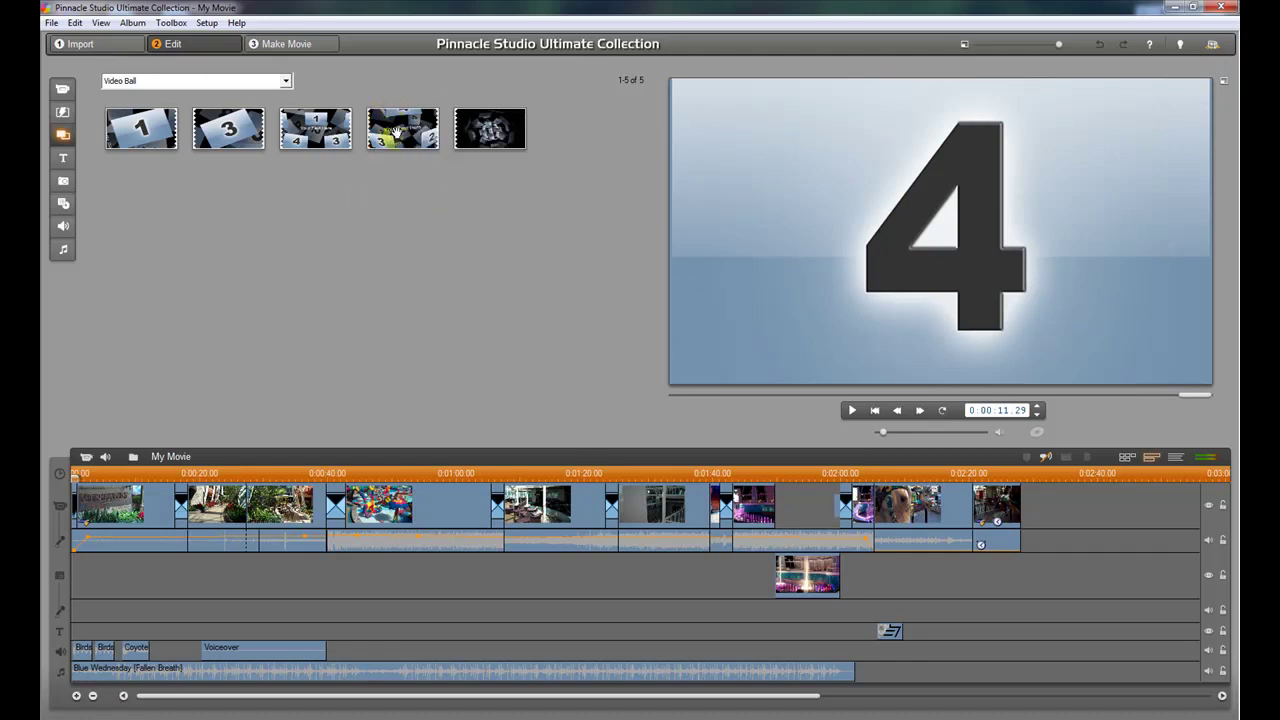
{"action": "right_click", "coordinate": [396, 132]}
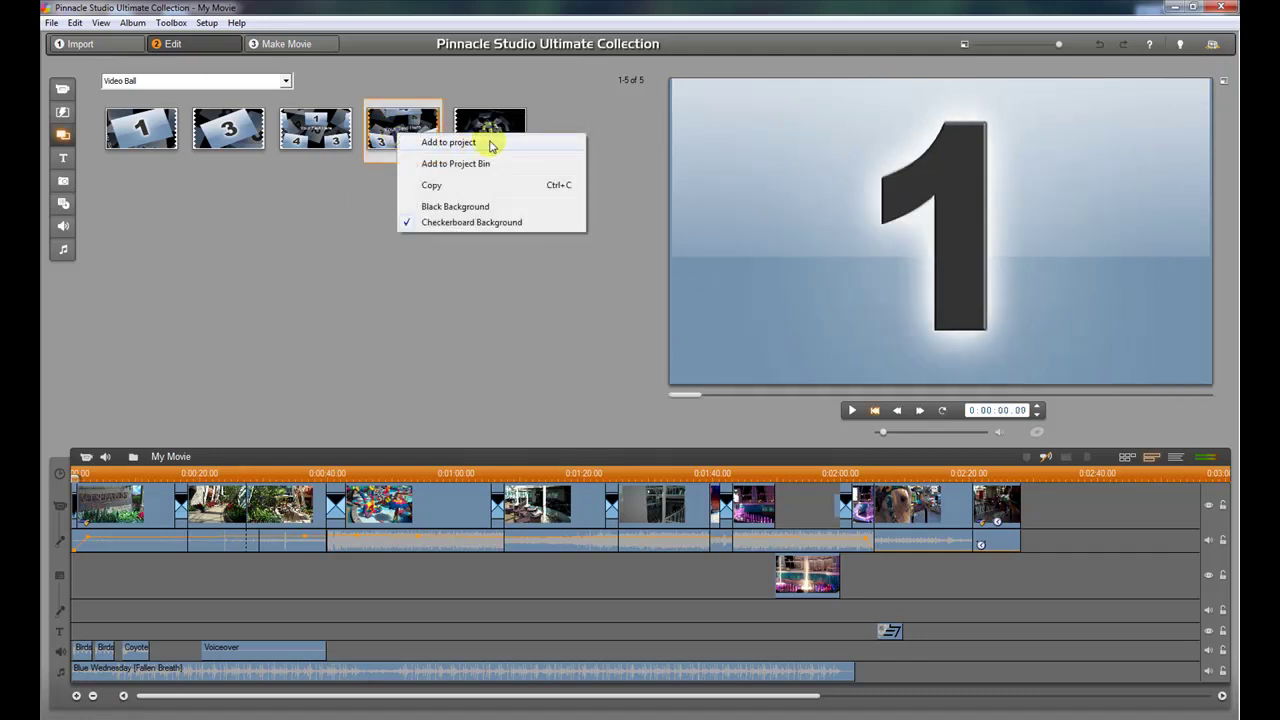
{"action": "left_click", "coordinate": [448, 142]}
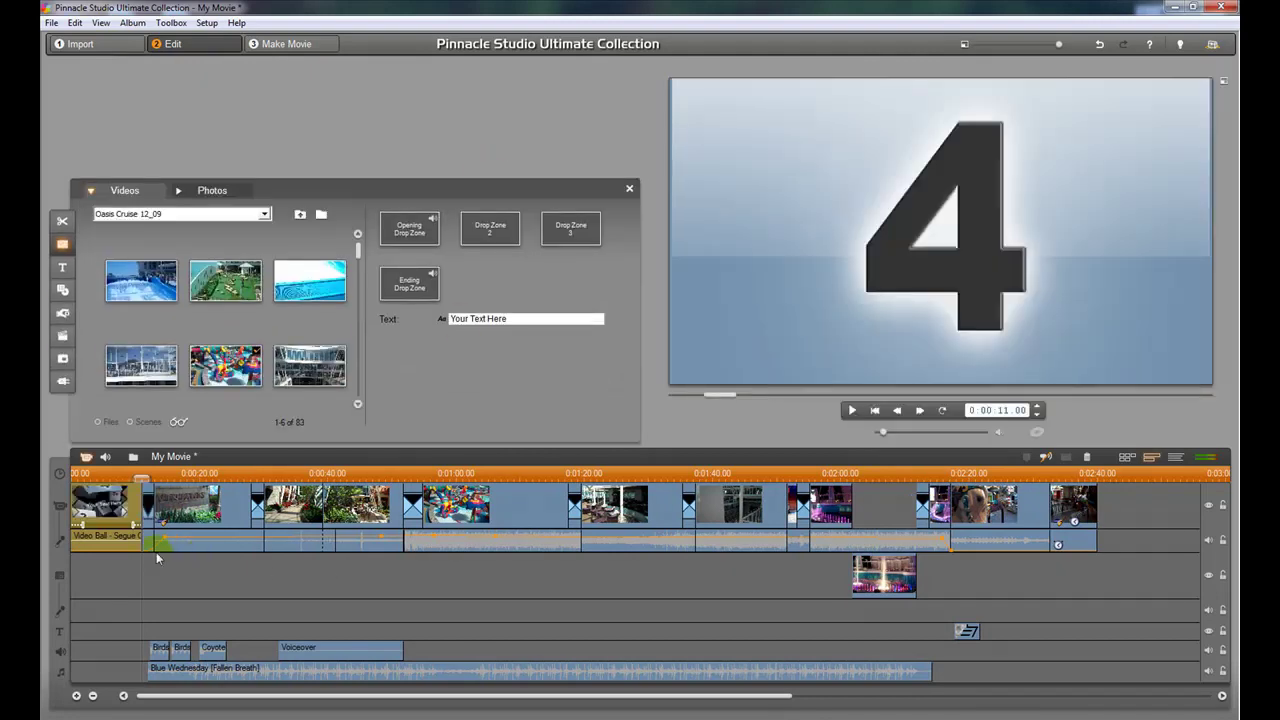
{"action": "left_click", "coordinate": [105, 535]}
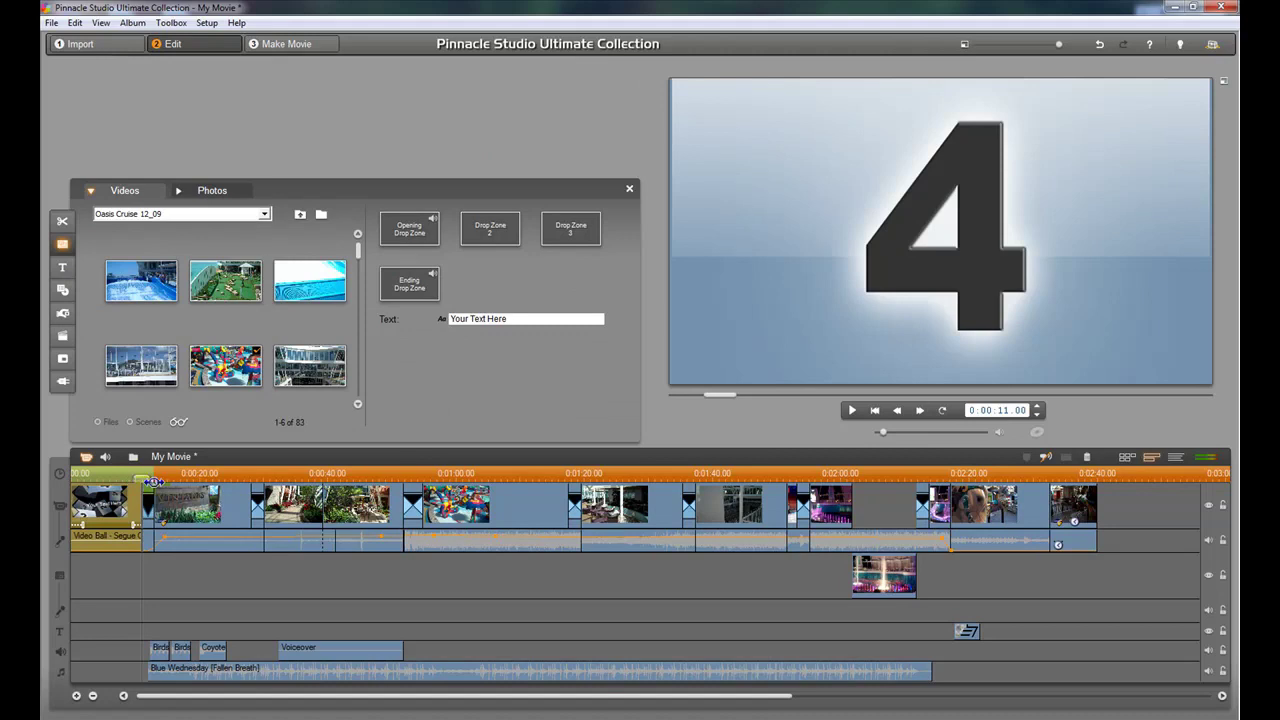
{"action": "left_click_drag", "start_coordinate": [131, 477], "coordinate": [64, 473]}
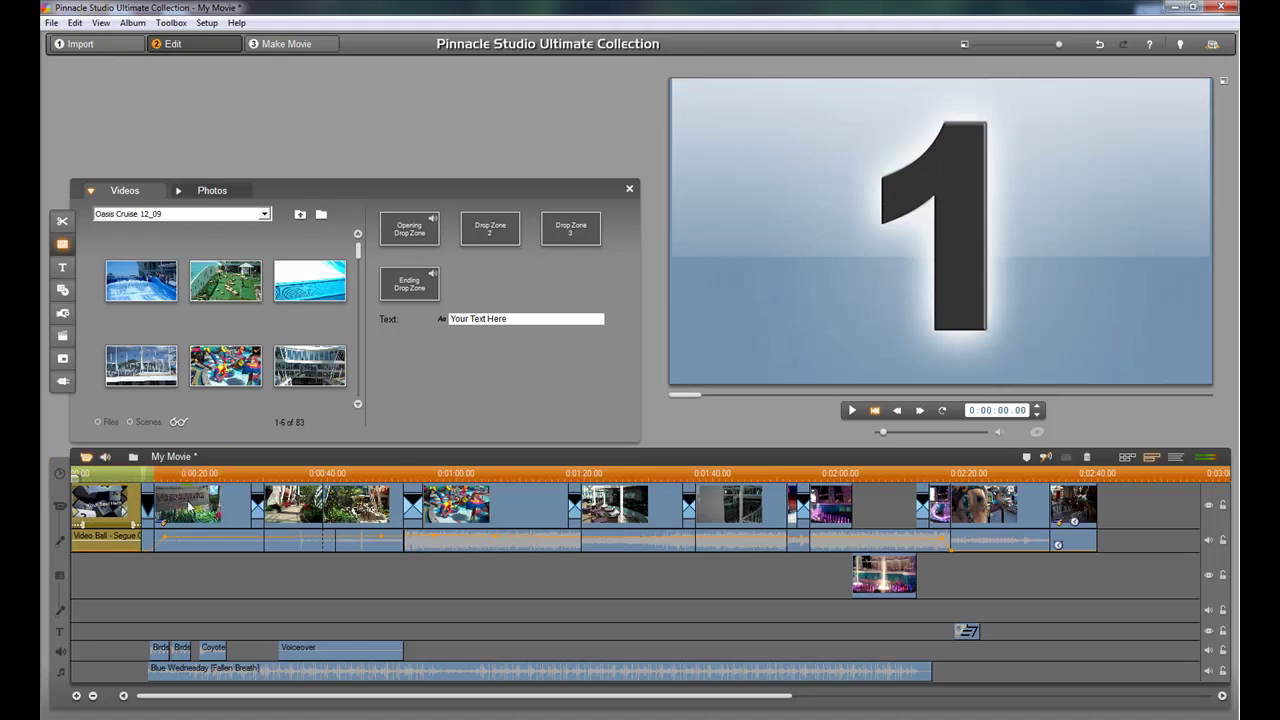
Step: Browse the Oasis Cruise clips in the album
{"action": "left_click", "coordinate": [243, 250]}
{"action": "left_click", "coordinate": [88, 311]}
{"action": "left_click", "coordinate": [394, 315]}
{"action": "left_click", "coordinate": [415, 360]}
Step: Fill the Opening Drop Zone and Drop Zone 2 with cruise clips from further down the album
{"action": "left_click", "coordinate": [358, 403]}
{"action": "left_click", "coordinate": [358, 403]}
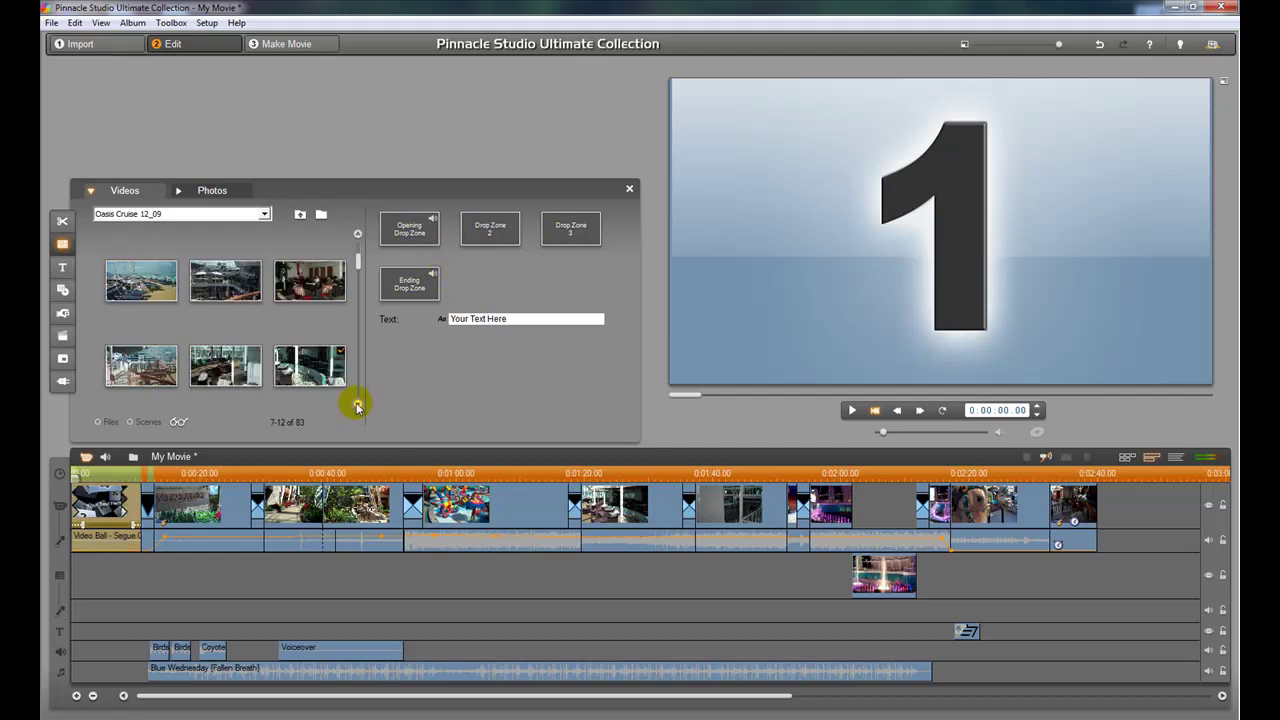
{"action": "left_click", "coordinate": [358, 405]}
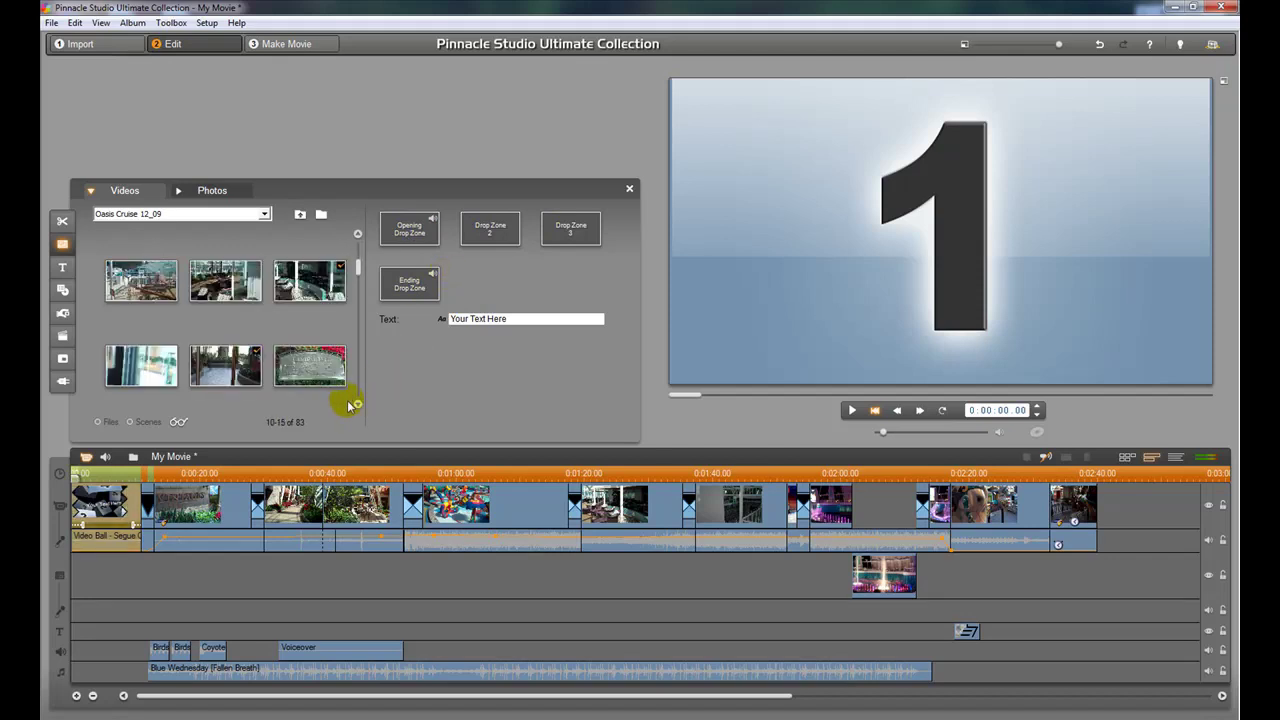
{"action": "left_click", "coordinate": [358, 404]}
{"action": "left_click", "coordinate": [358, 403]}
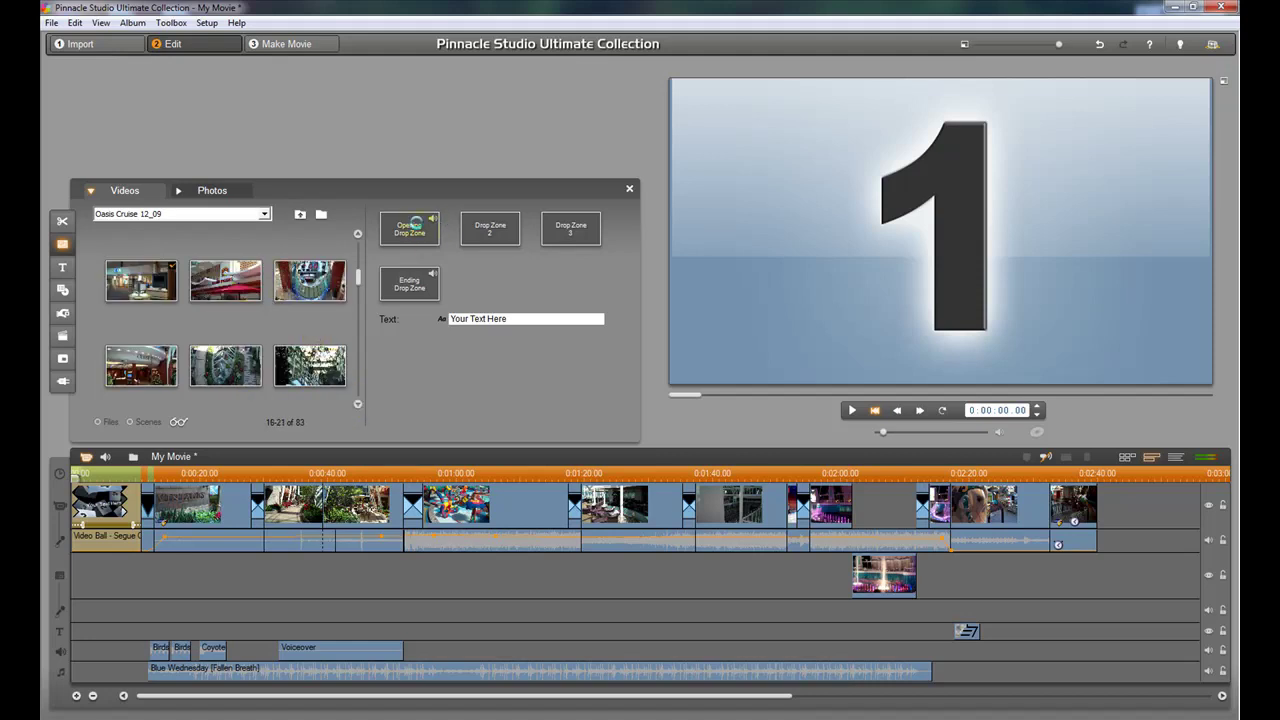
{"action": "left_click_drag", "start_coordinate": [415, 225], "coordinate": [418, 230]}
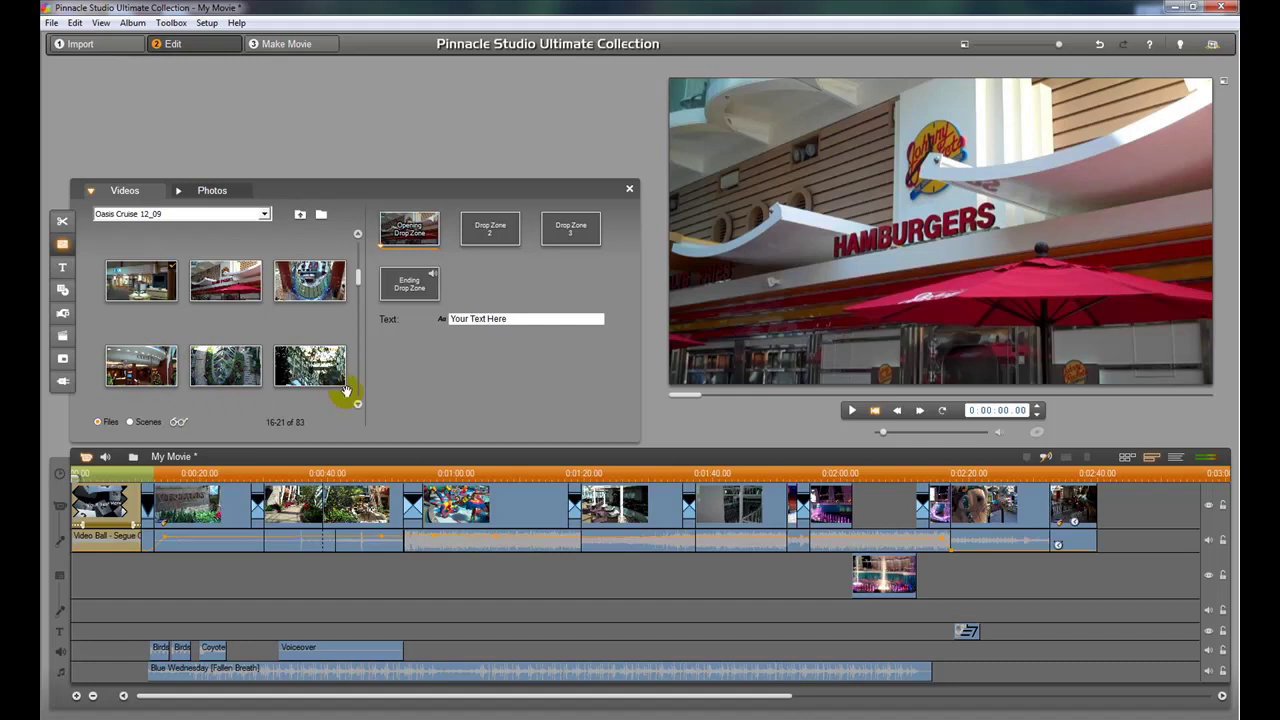
{"action": "left_click", "coordinate": [357, 403]}
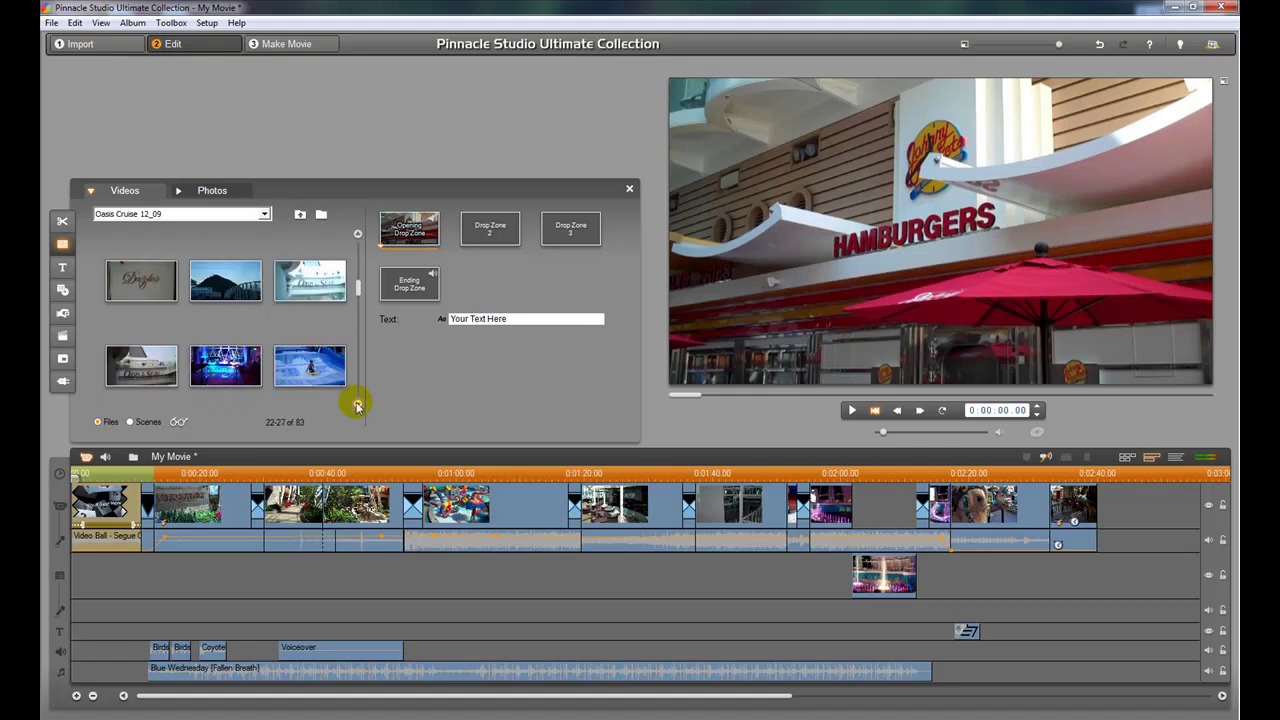
{"action": "left_click_drag", "start_coordinate": [318, 370], "coordinate": [489, 238]}
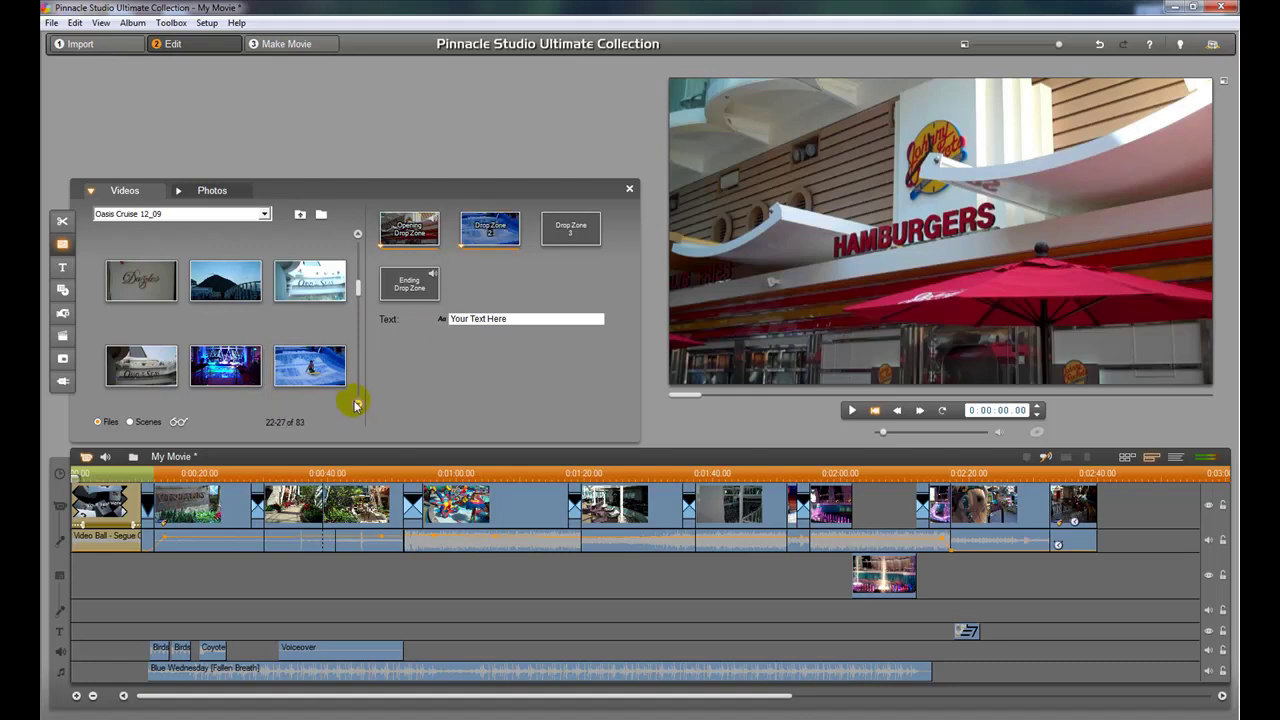
Step: Put the first clip of the next album row into Drop Zone 3
{"action": "left_click", "coordinate": [357, 403]}
{"action": "left_click", "coordinate": [358, 403]}
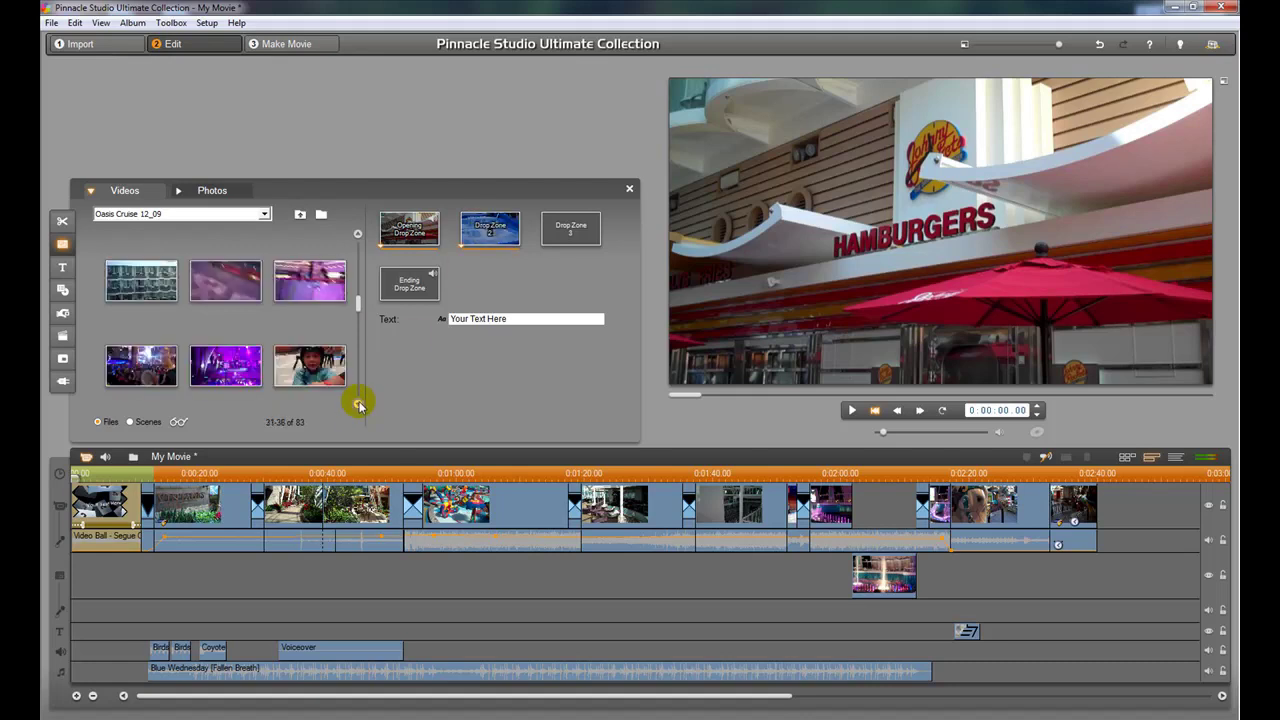
{"action": "left_click", "coordinate": [358, 403]}
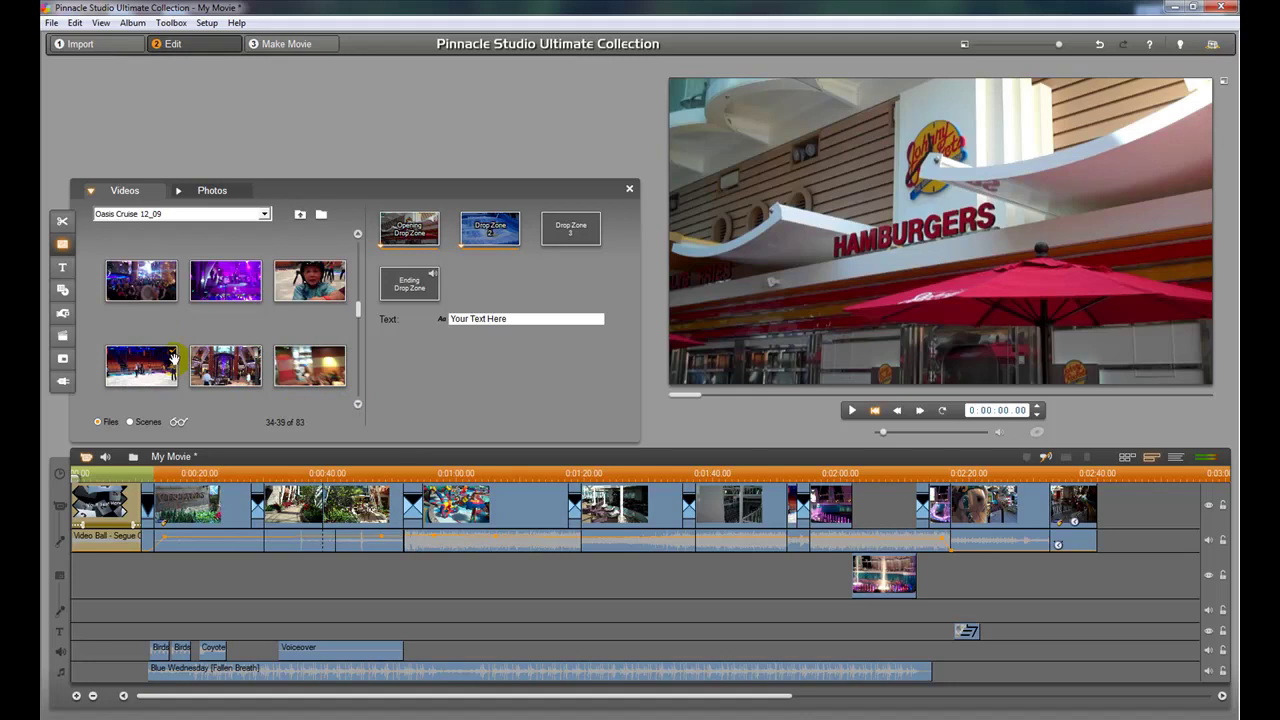
{"action": "left_click_drag", "start_coordinate": [140, 275], "coordinate": [566, 232]}
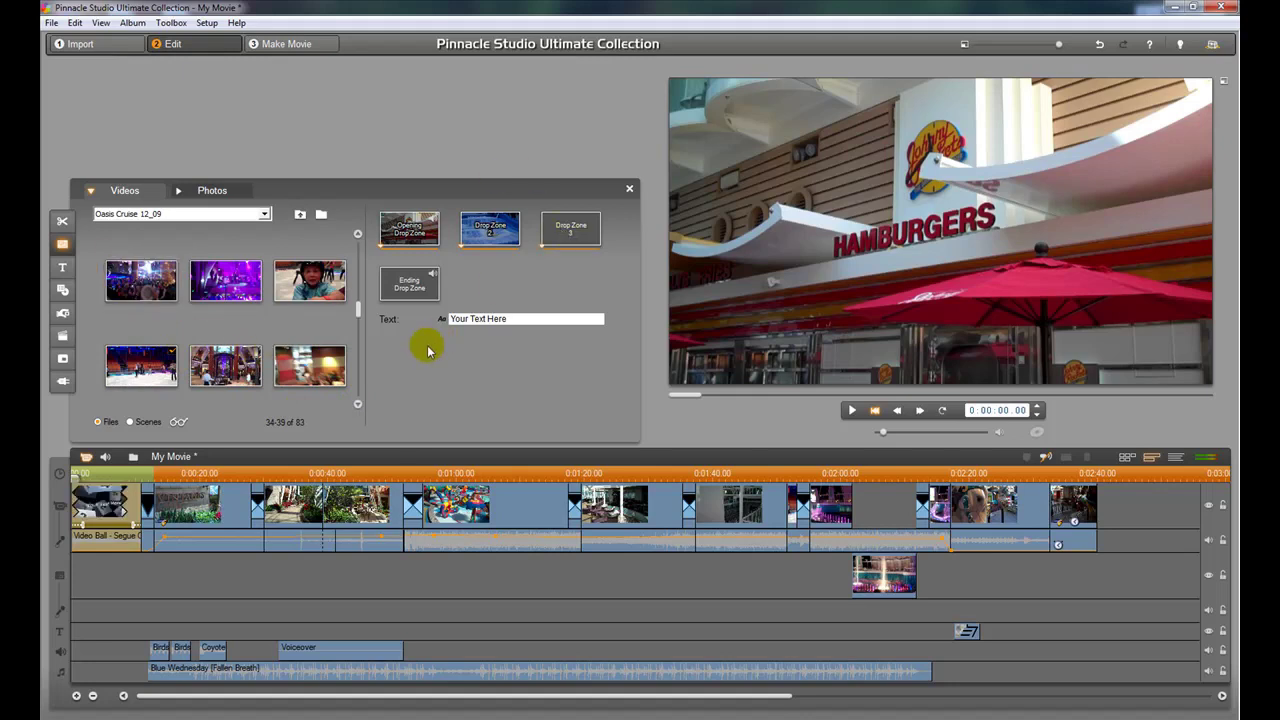
Step: Find the cruise-ship bar clip and use it to replace Drop Zone 2's clip
{"action": "left_click", "coordinate": [358, 404]}
{"action": "left_click", "coordinate": [358, 404]}
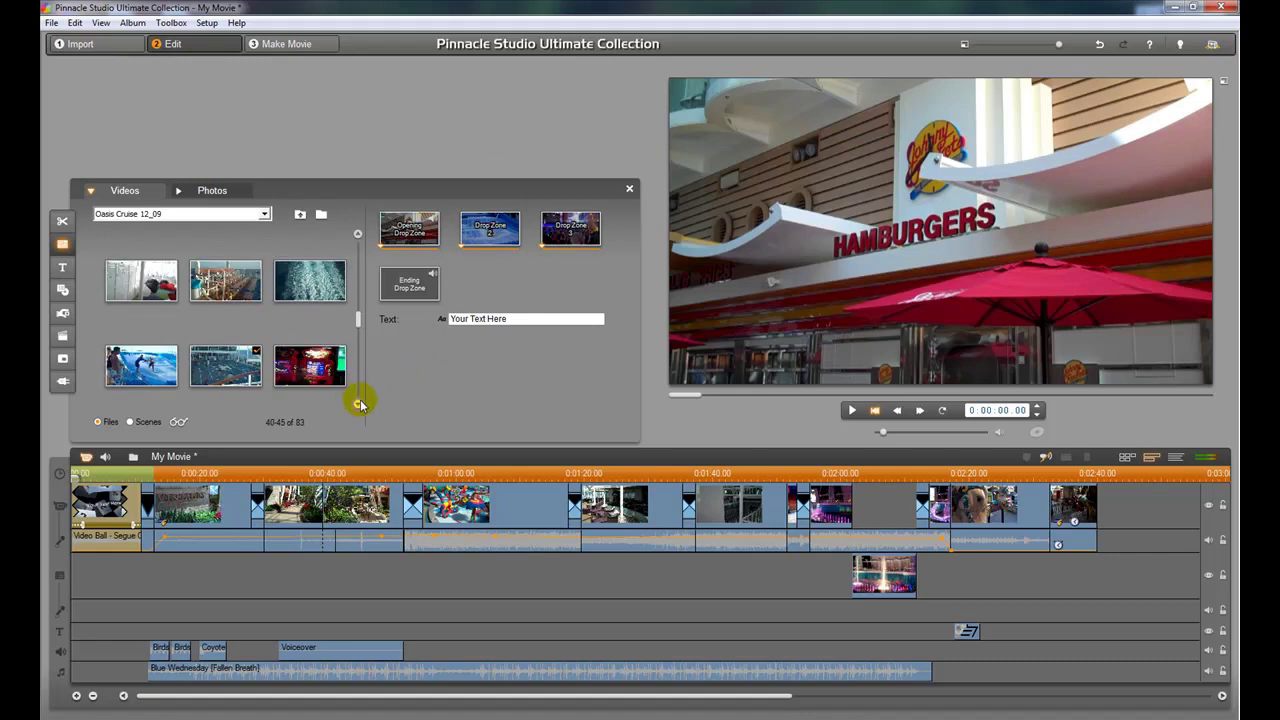
{"action": "left_click", "coordinate": [358, 404]}
{"action": "left_click", "coordinate": [358, 404]}
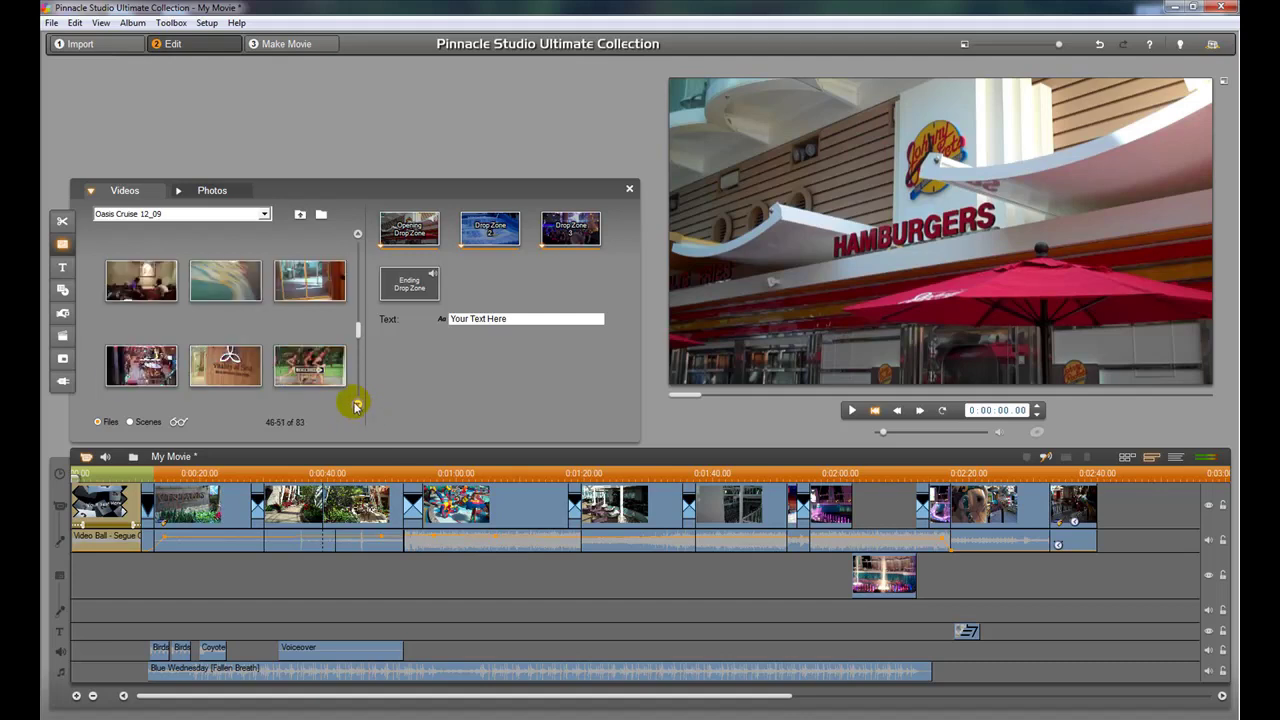
{"action": "left_click", "coordinate": [358, 404]}
{"action": "left_click", "coordinate": [358, 404]}
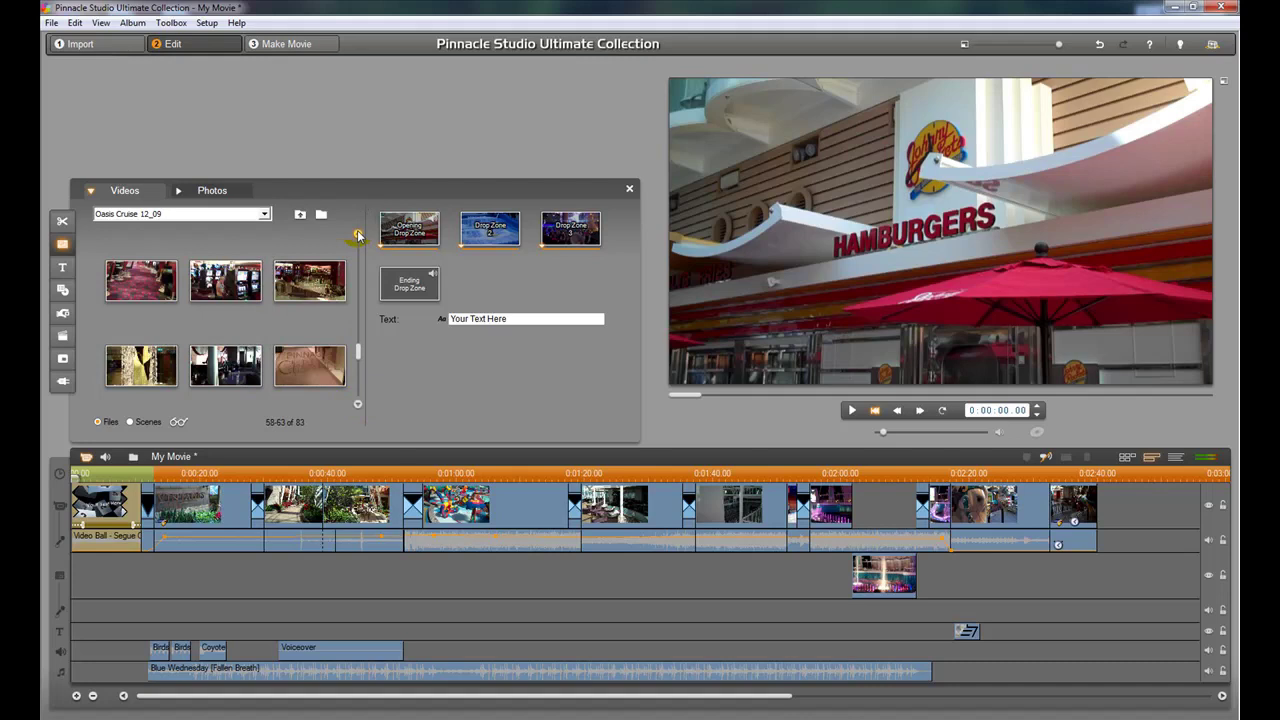
{"action": "left_click", "coordinate": [306, 284]}
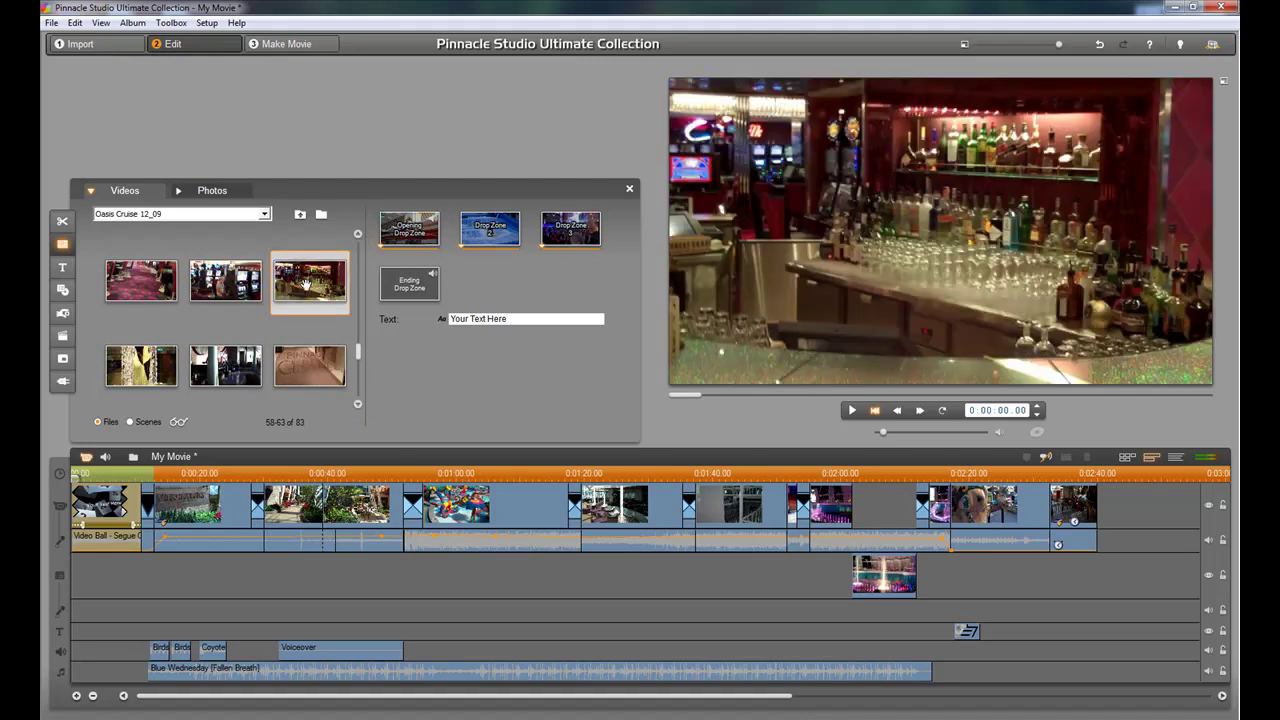
{"action": "left_click_drag", "start_coordinate": [306, 284], "coordinate": [485, 226]}
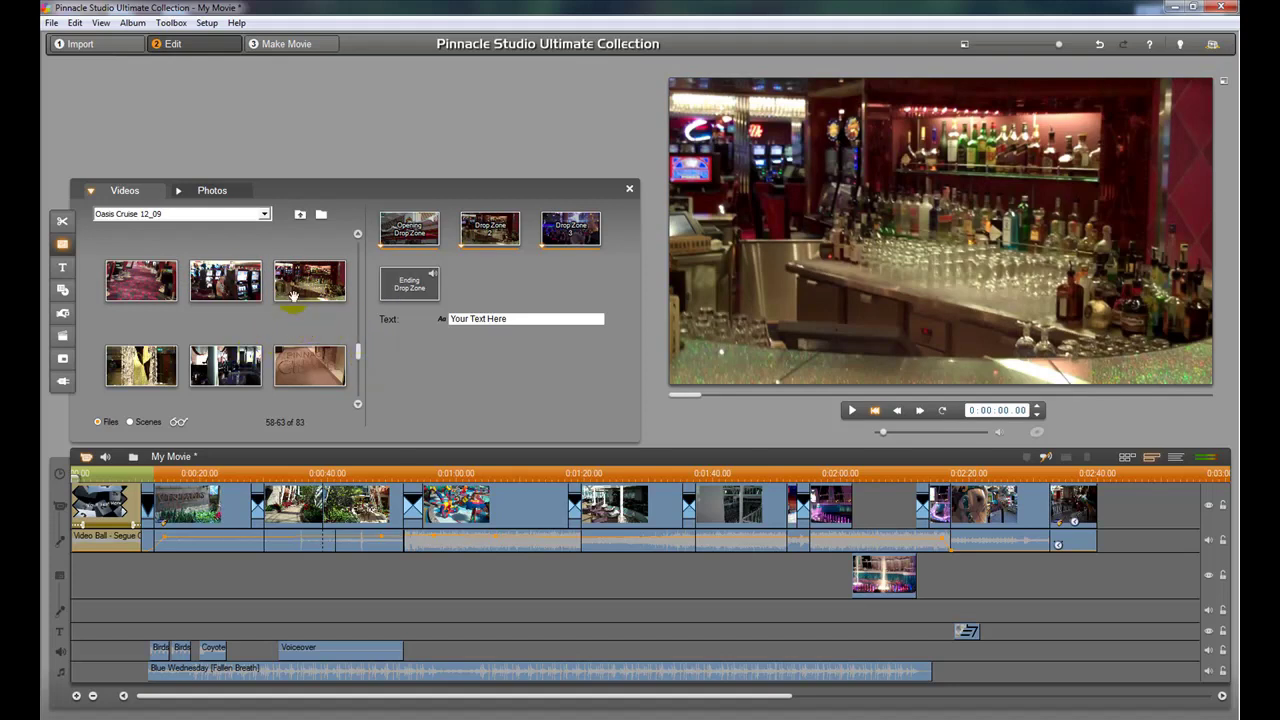
Step: Put a clip in the Ending Drop Zone and change the title text to 'Oasis of the Seas'
{"action": "left_click_drag", "start_coordinate": [376, 291], "coordinate": [405, 288]}
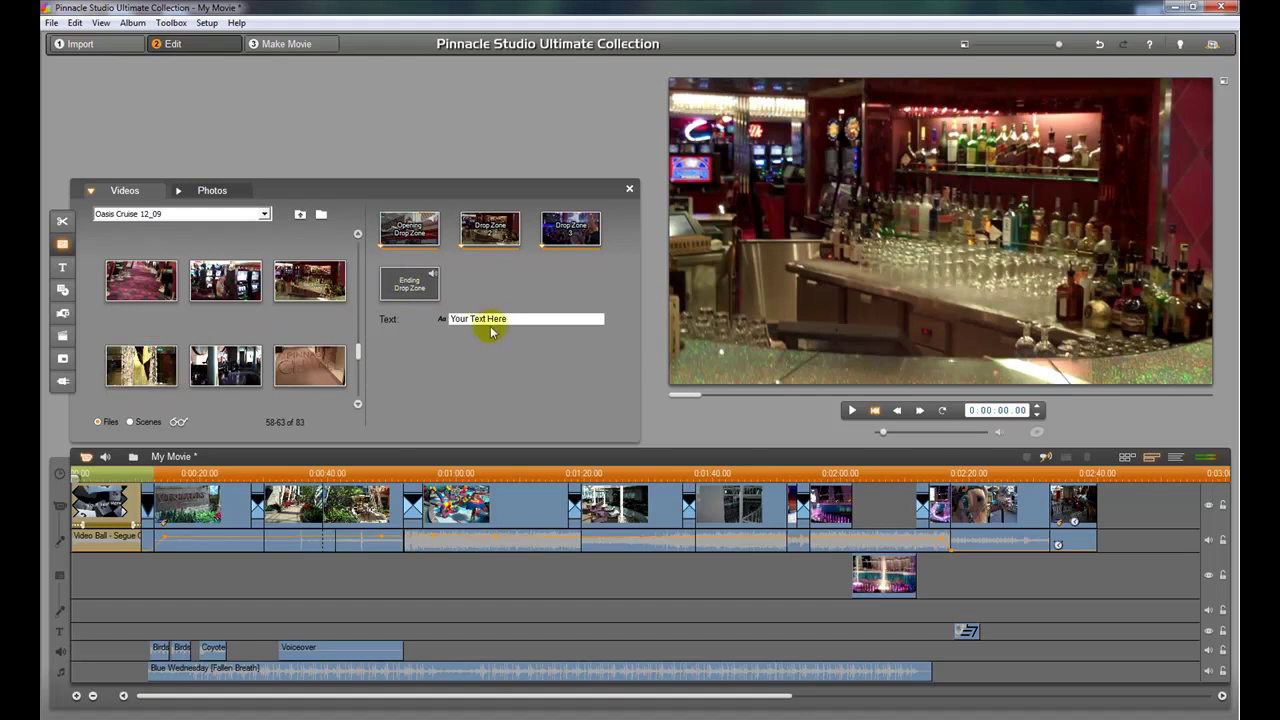
{"action": "left_click", "coordinate": [542, 318]}
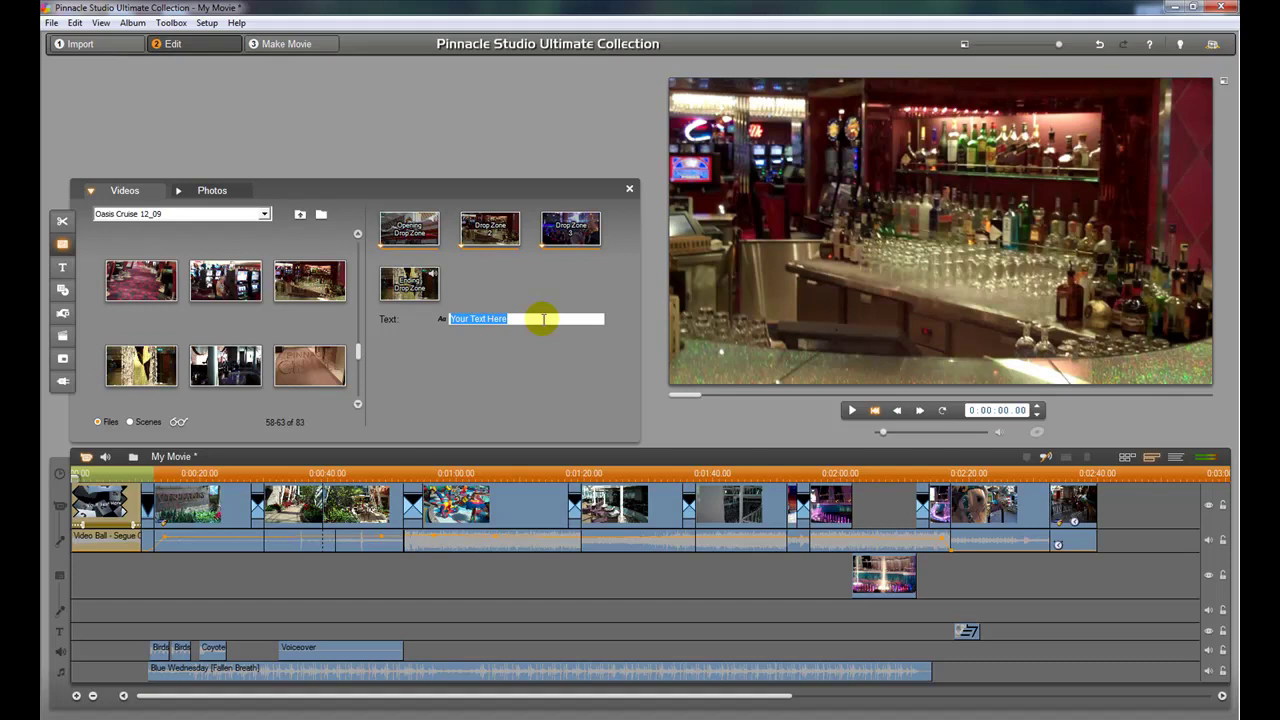
{"action": "type", "text": "Oasis of the Seas"}
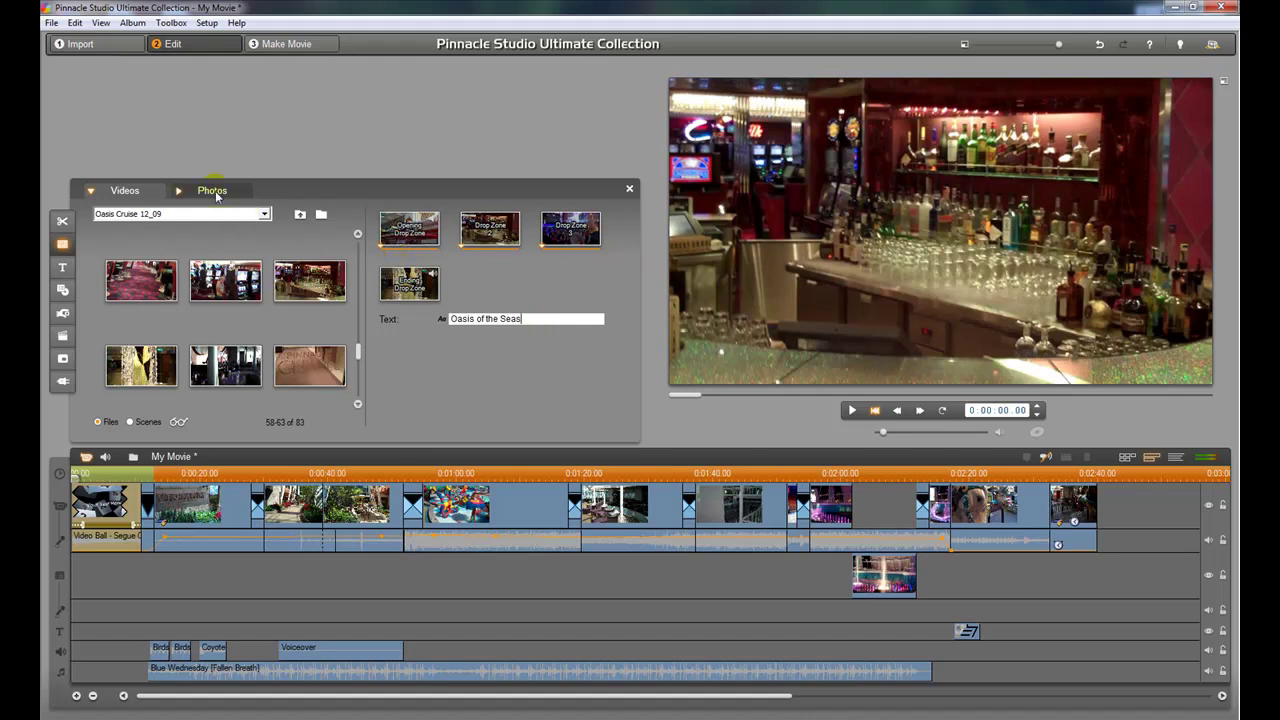
Step: Close the drop-zone editor and play the cruise montage intro from the start of the movie
{"action": "left_click", "coordinate": [631, 189]}
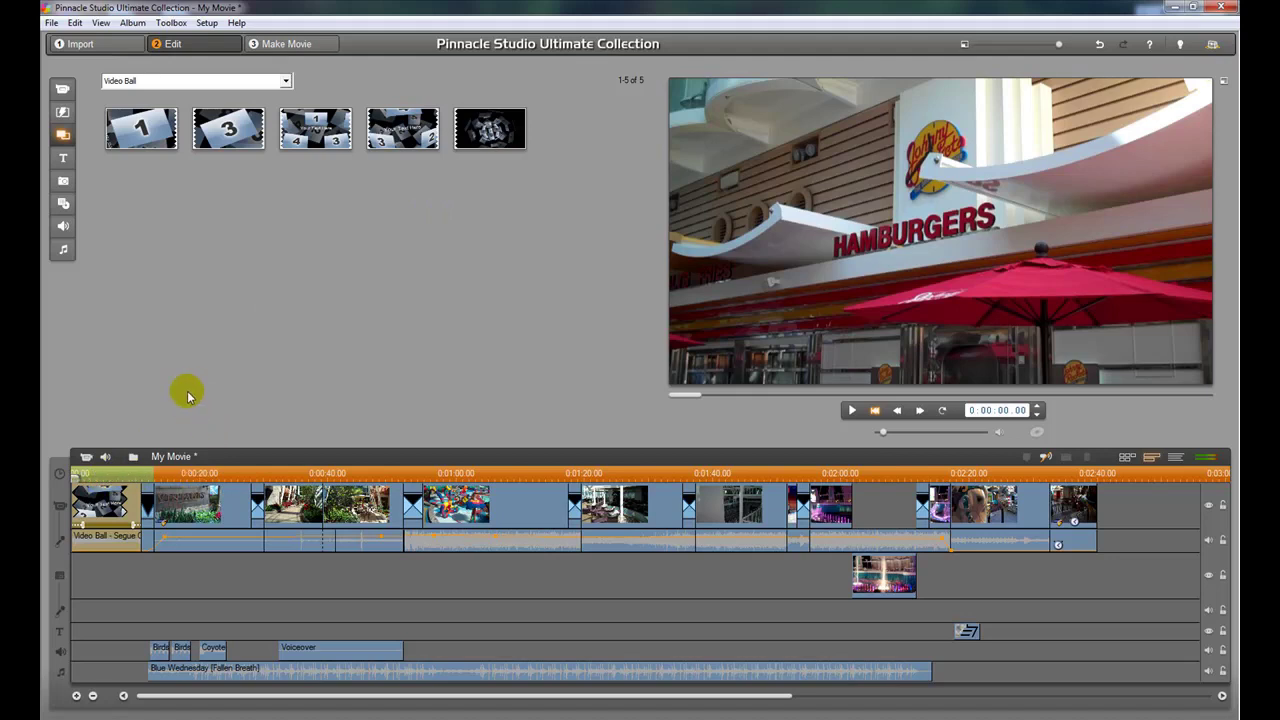
{"action": "left_click", "coordinate": [814, 394]}
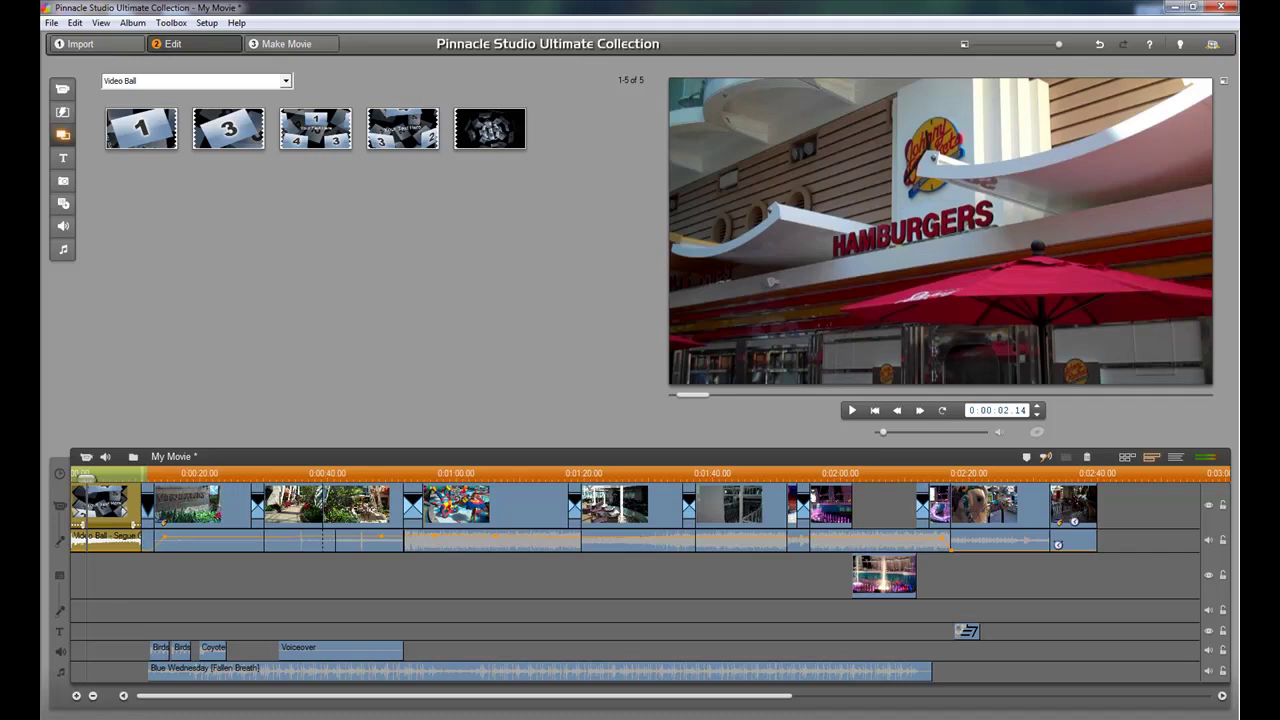
{"action": "left_click", "coordinate": [875, 410]}
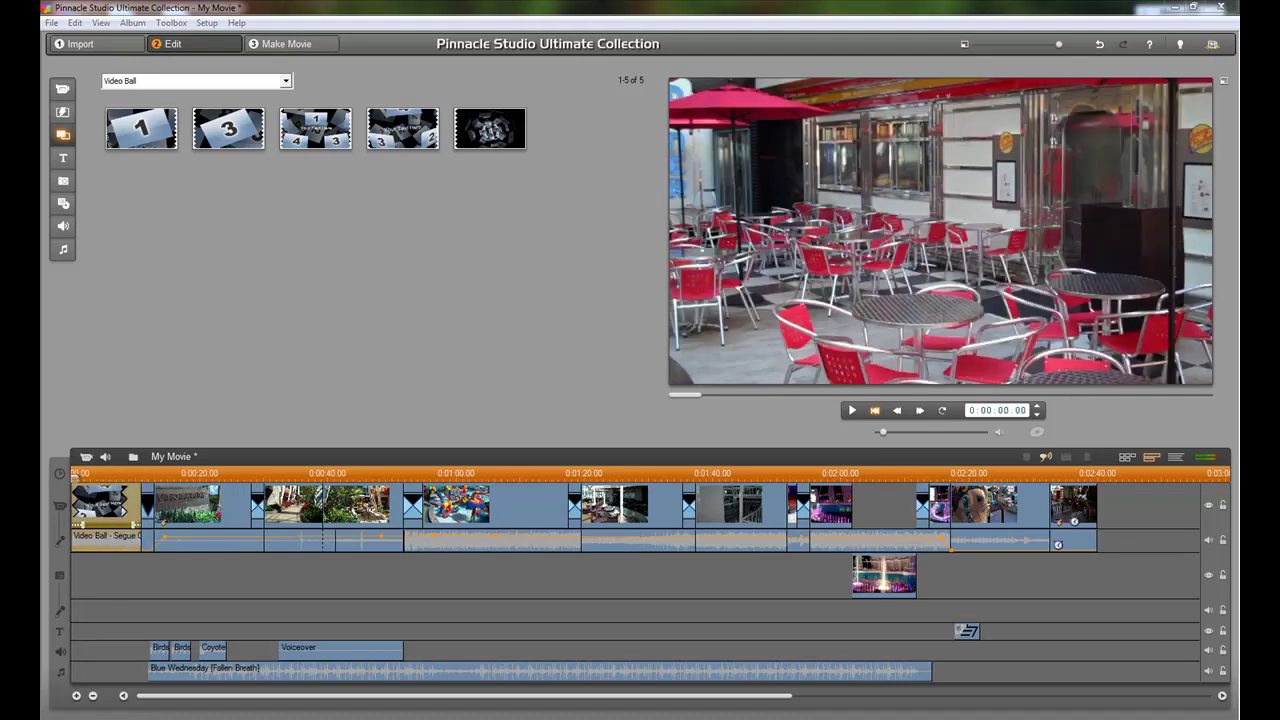